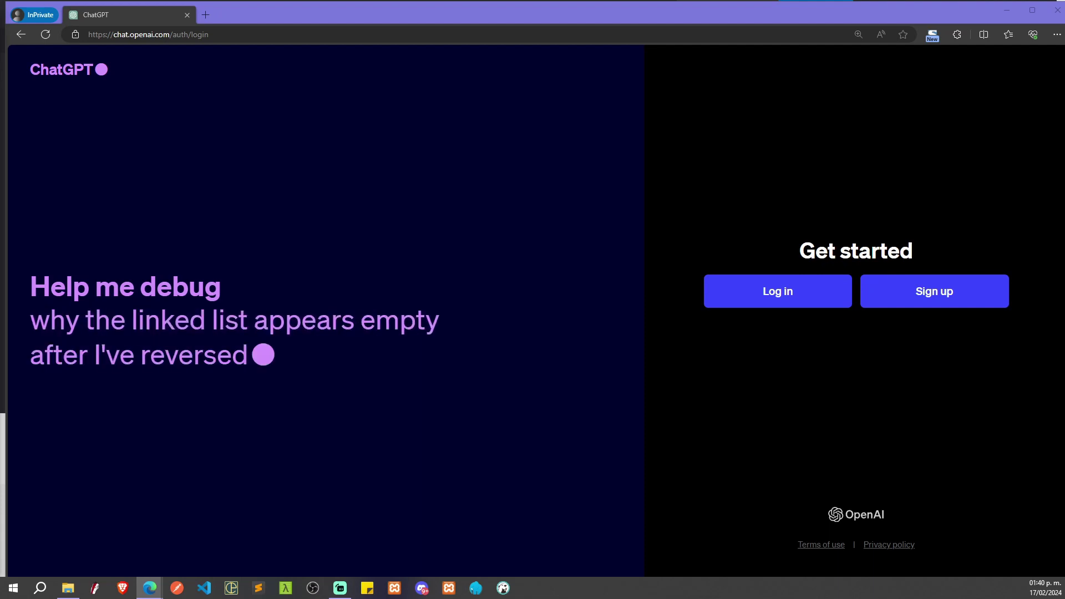
# Step: Start the sign-up for a new ChatGPT account from the Get started page
pyautogui.hotkey('alt', 'Left')
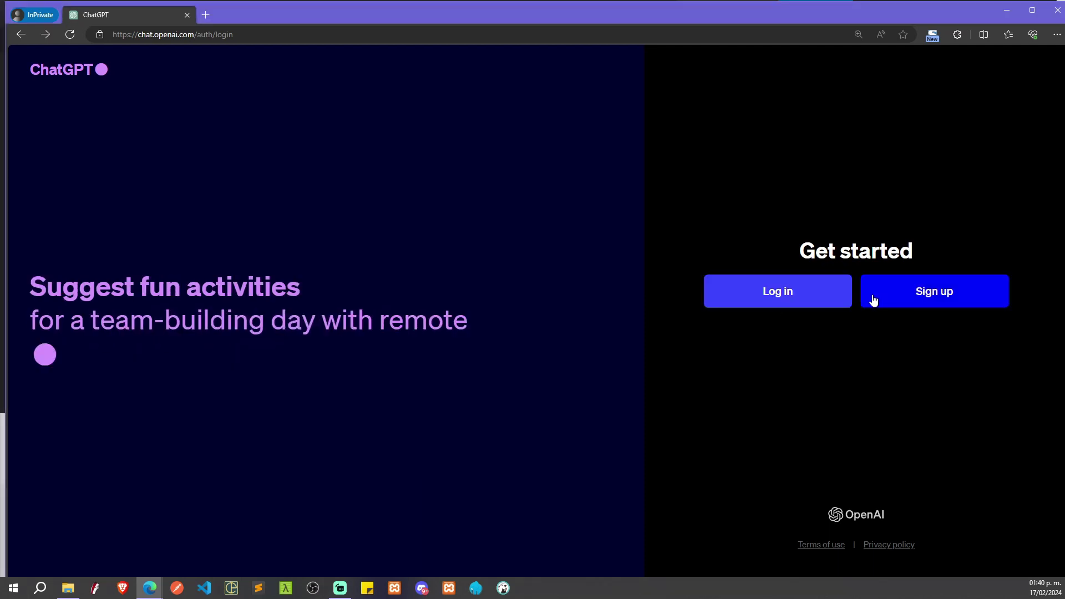
pyautogui.click(916, 296)
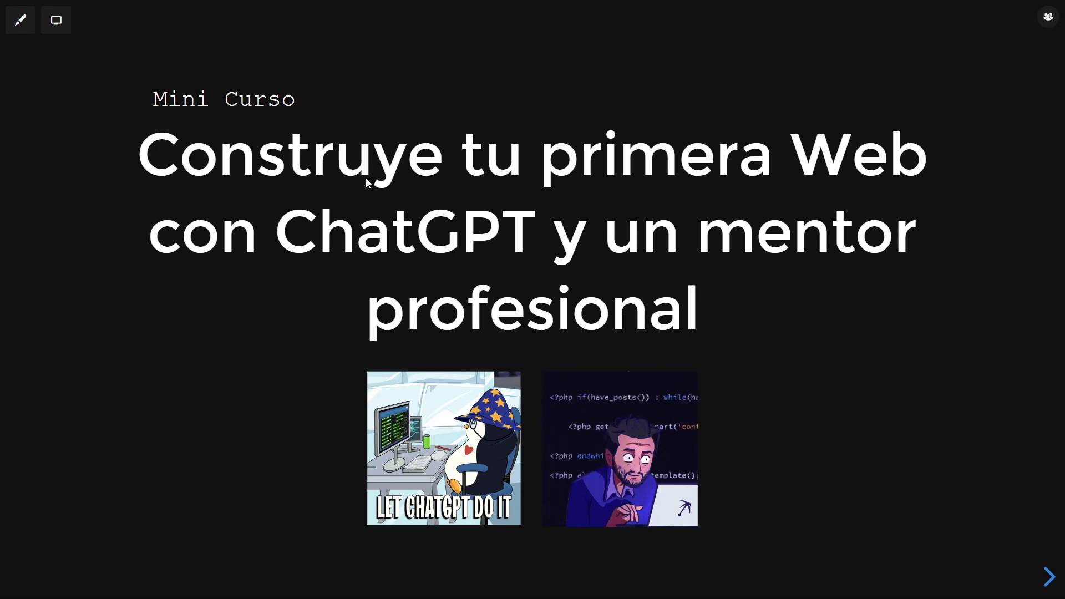
# Step: Switch to the ChatGPT conversation, highlight the prompt about building a first gallery website and skim the answer
pyautogui.hotkey('ctrl', 'Tab')
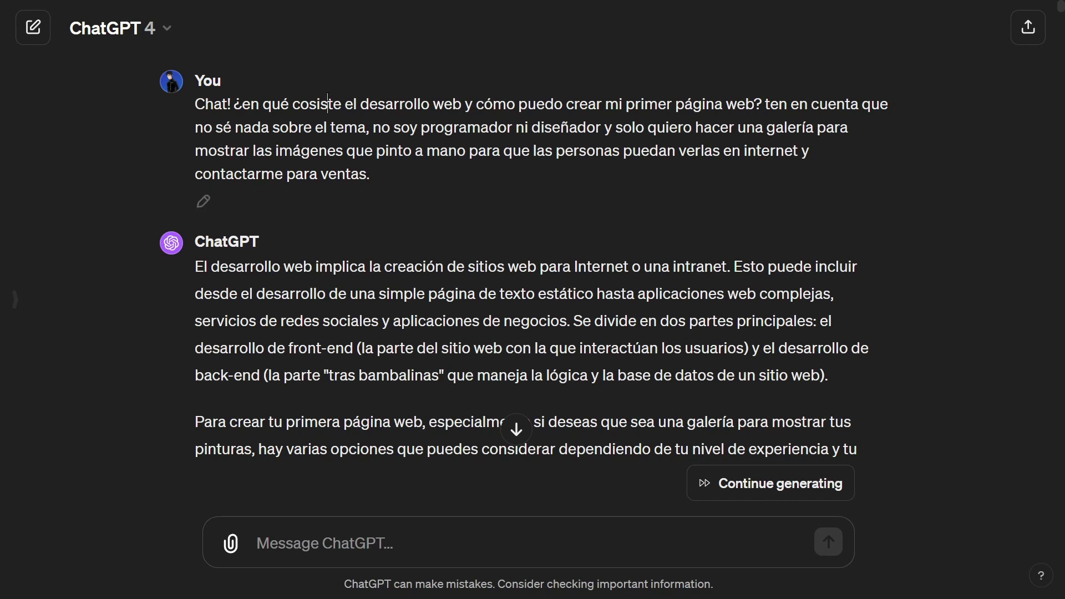
pyautogui.tripleClick(333, 108)
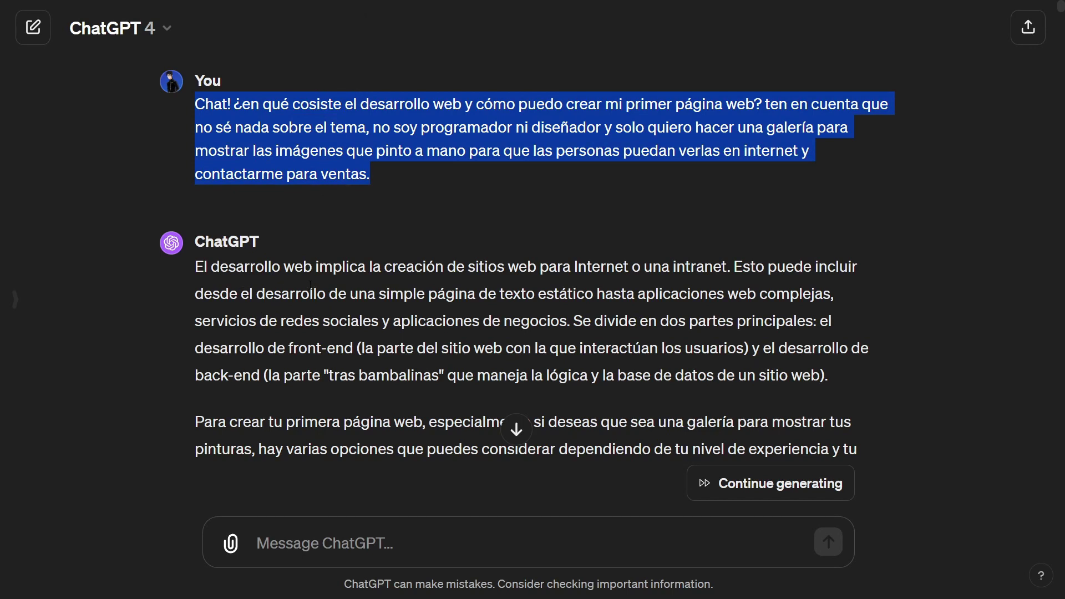
pyautogui.hotkey('alt', 'Tab')
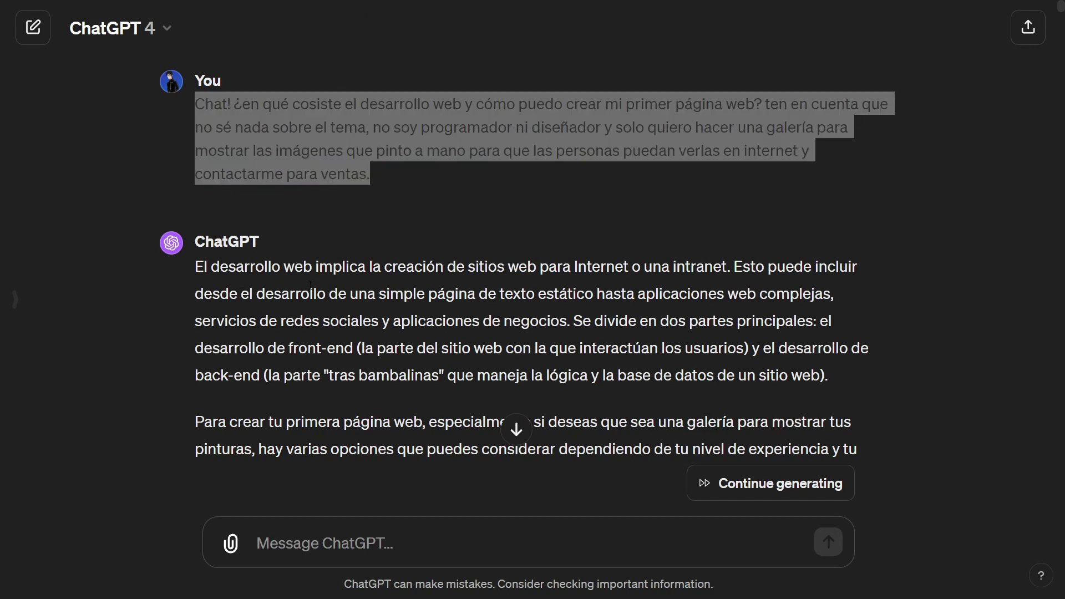
pyautogui.hotkey('alt', 'Tab')
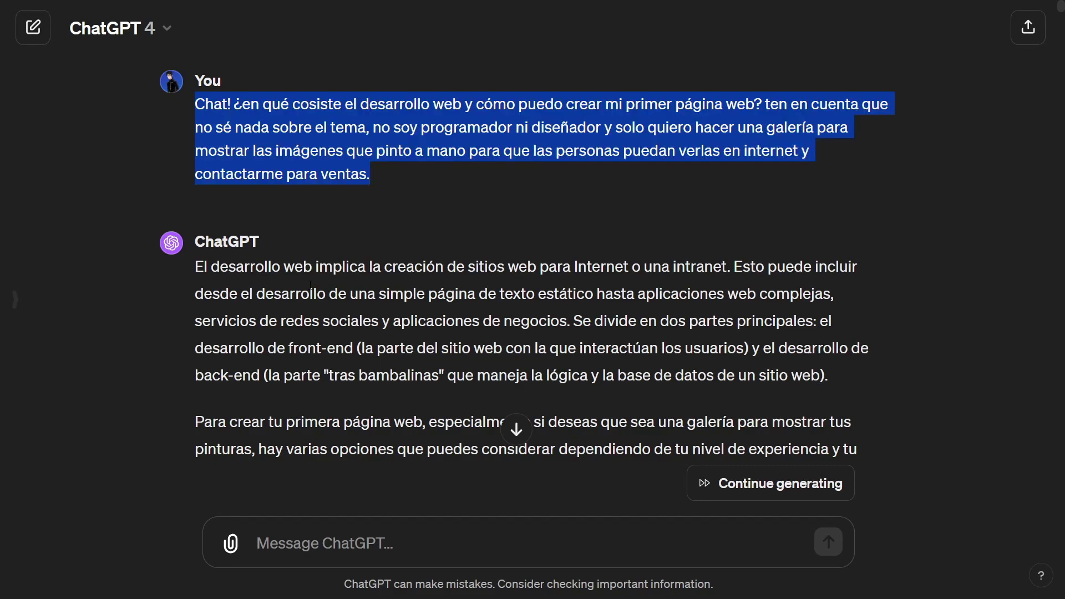
pyautogui.scroll(-5, 316, 285)
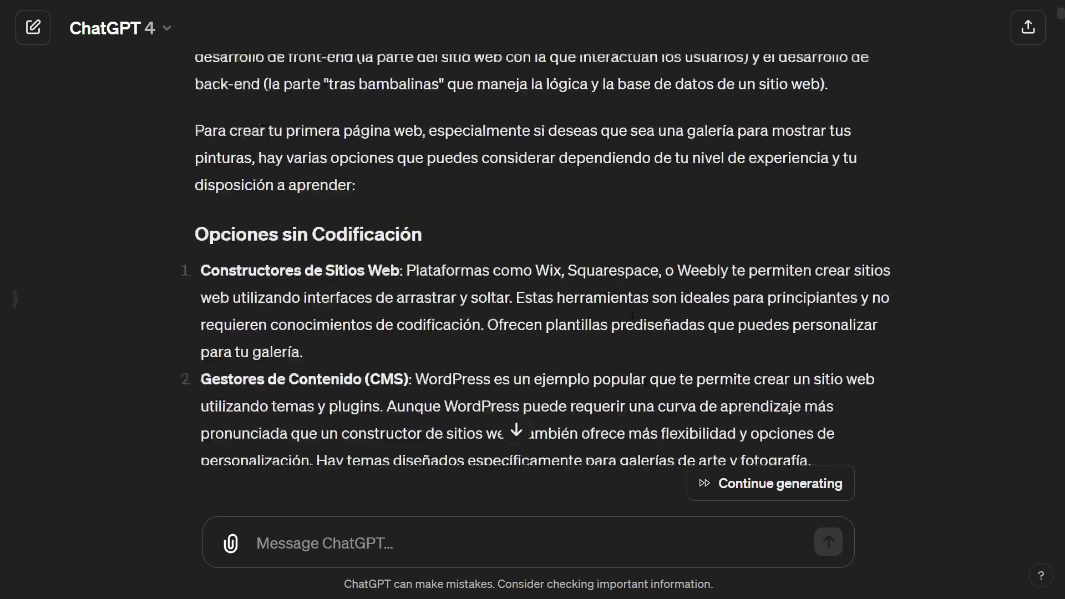
pyautogui.scroll(5, 317, 286)
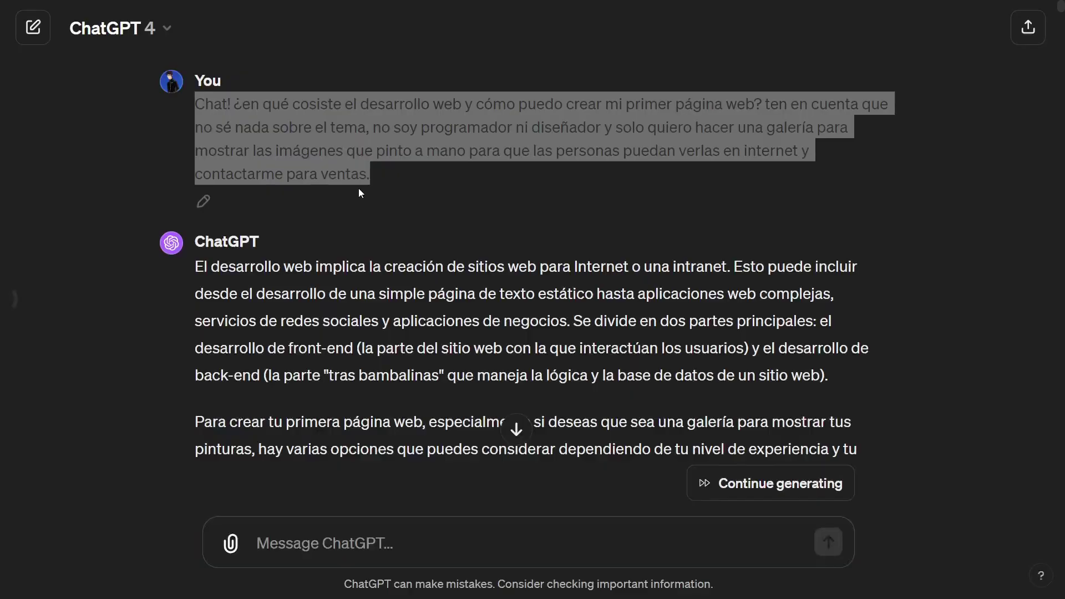
# Step: Switch to the Slides presentation and go through the slides explaining web development, front-end and back-end
pyautogui.hotkey('alt', 'Tab')
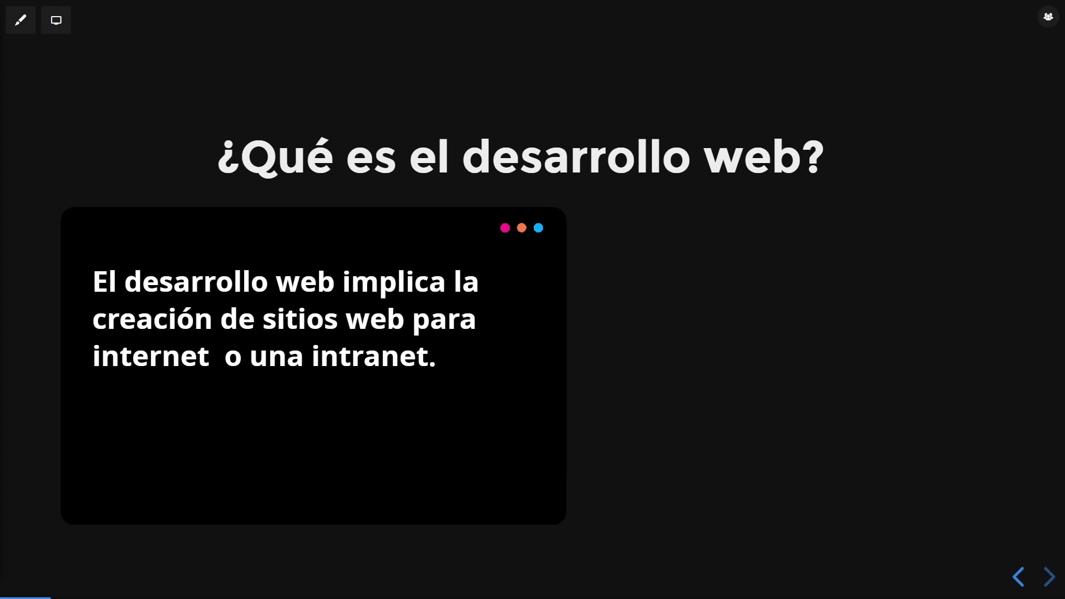
pyautogui.press('Right')
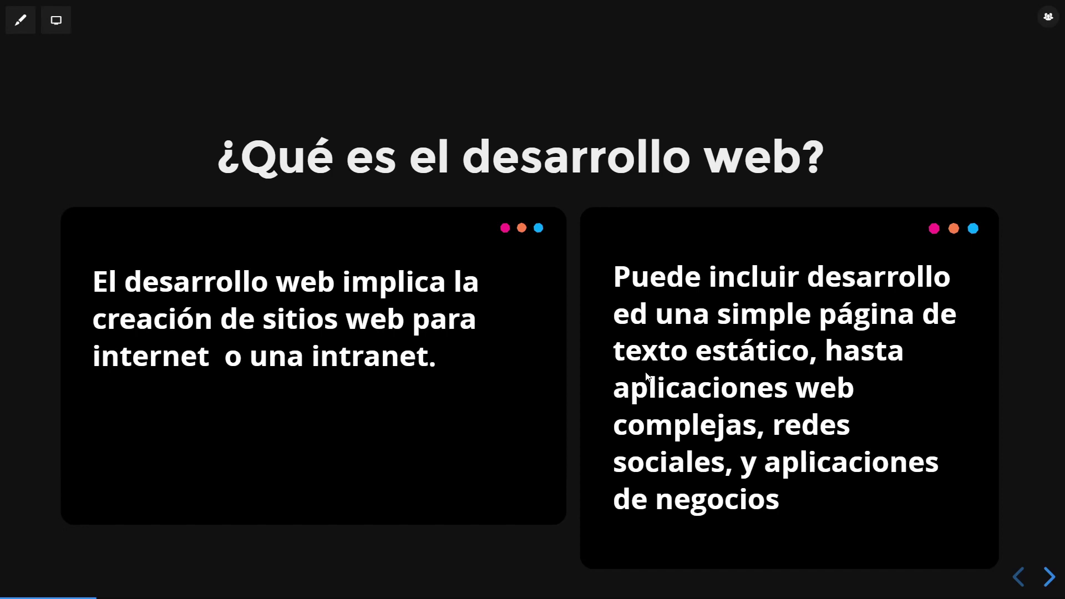
pyautogui.press('Right')
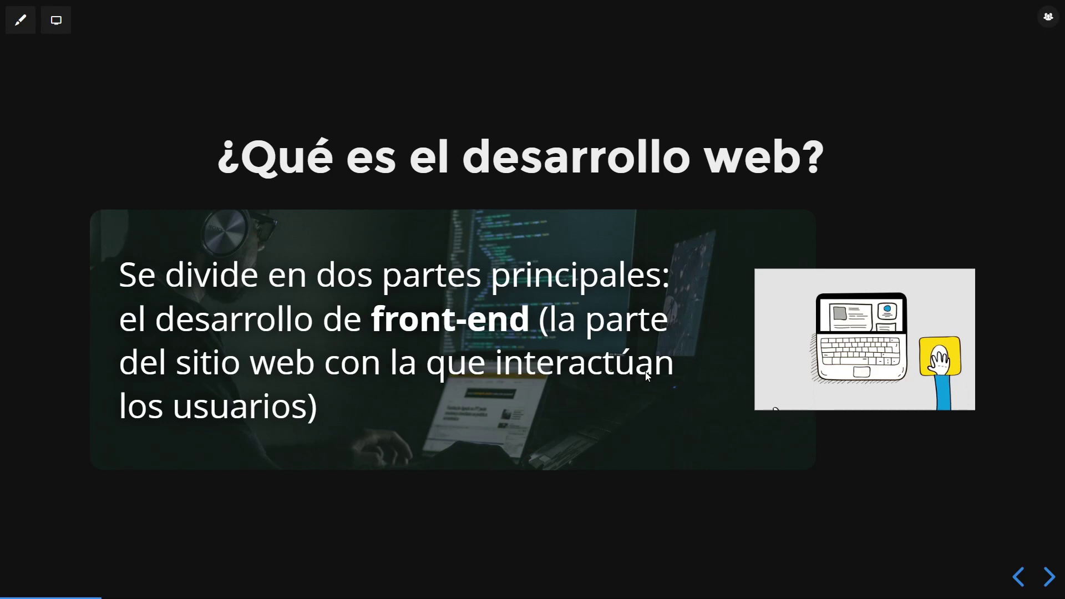
pyautogui.press('Right')
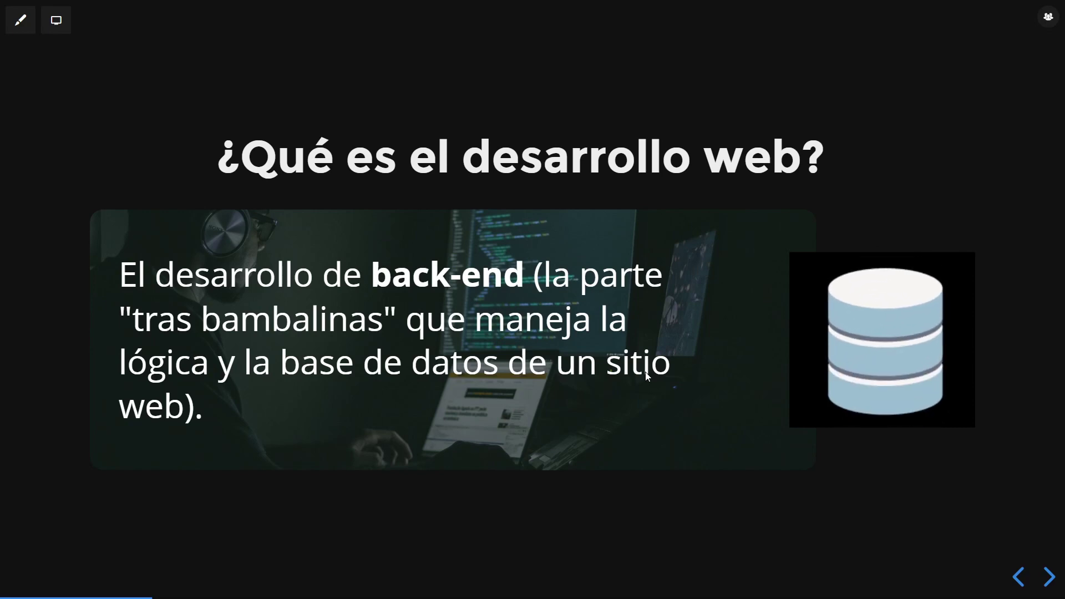
pyautogui.press('Right')
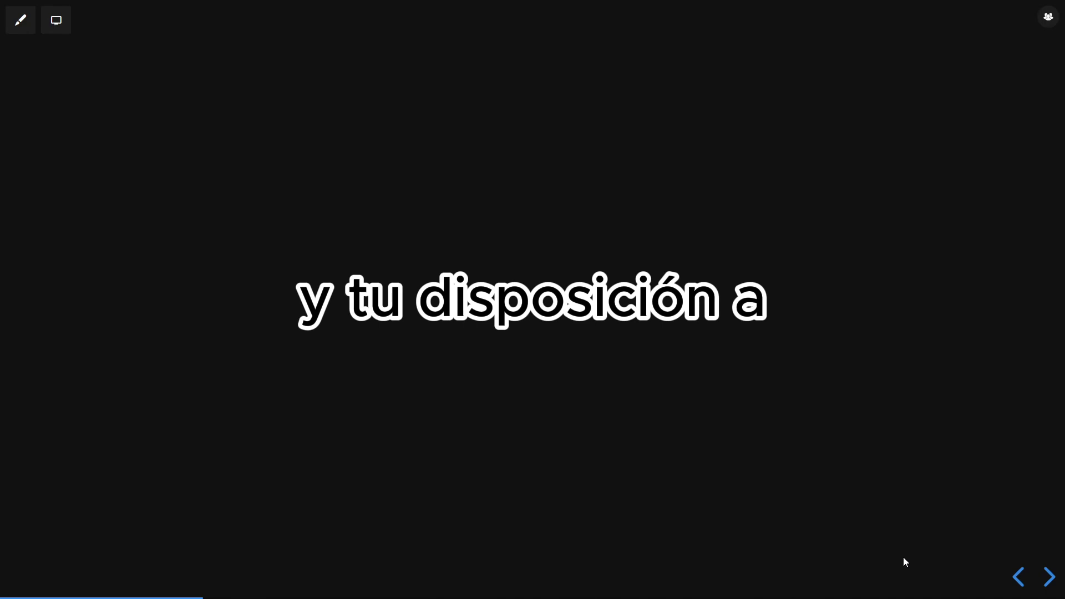
# Step: Advance to the "Opciones sin Codificación" slide and reveal the wix, squarespace and weebly examples
pyautogui.press('Right')
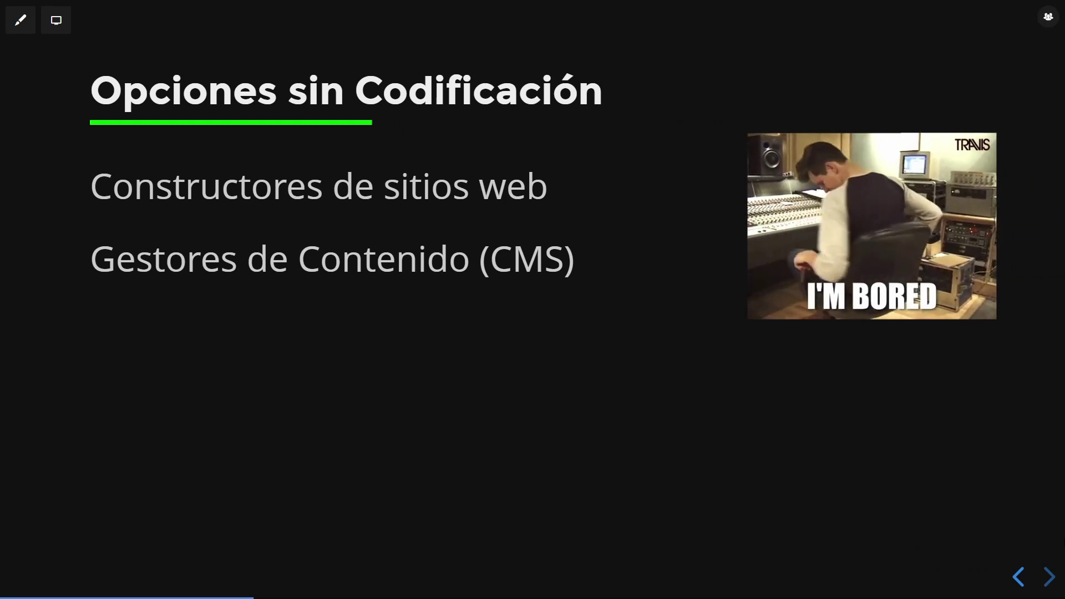
pyautogui.press('Right')
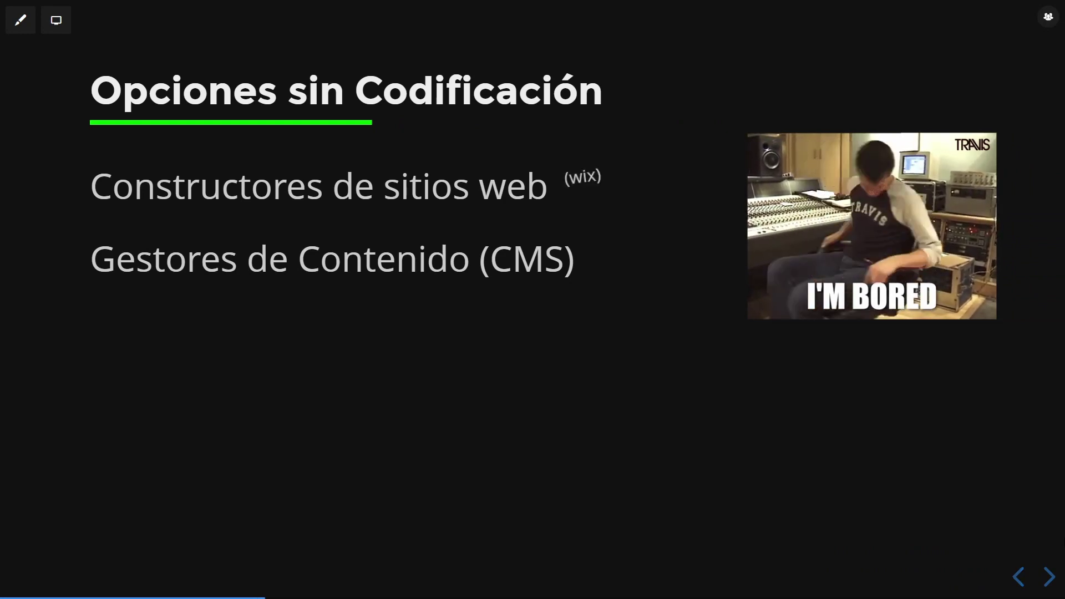
pyautogui.press('Right')
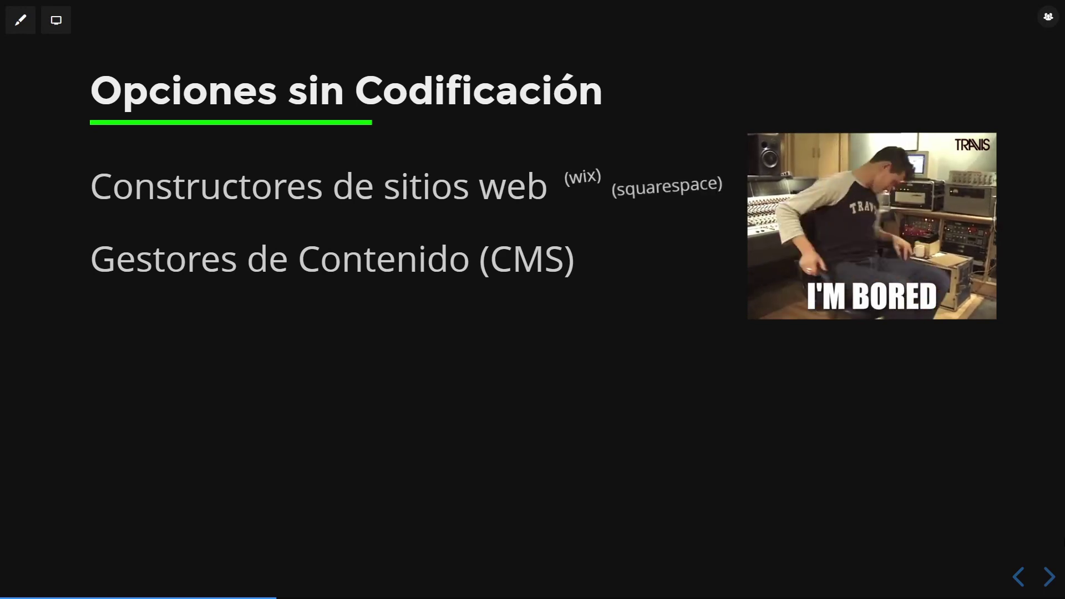
pyautogui.press('Right')
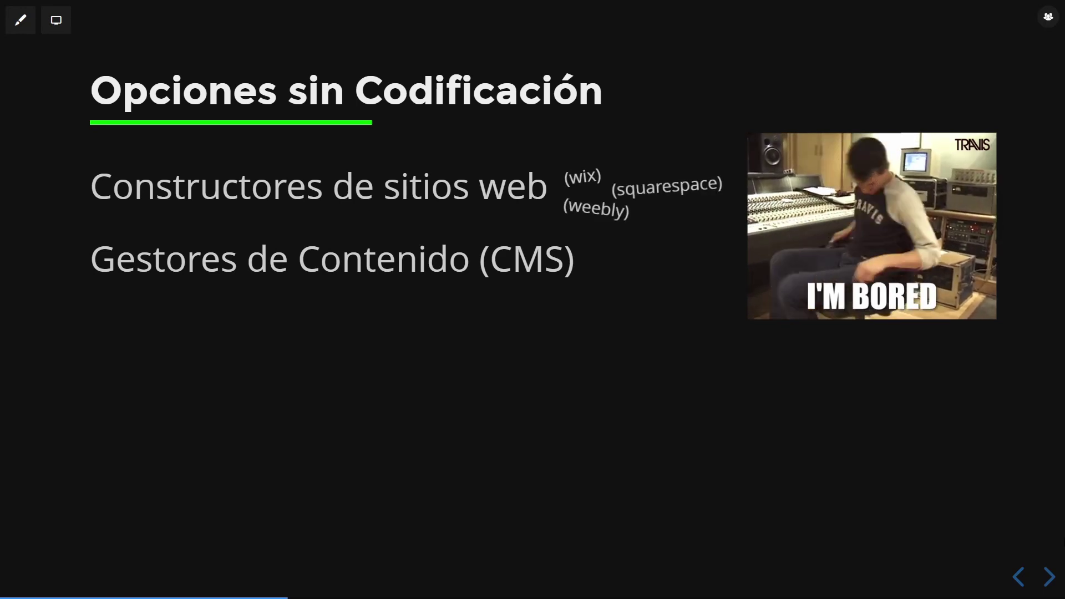
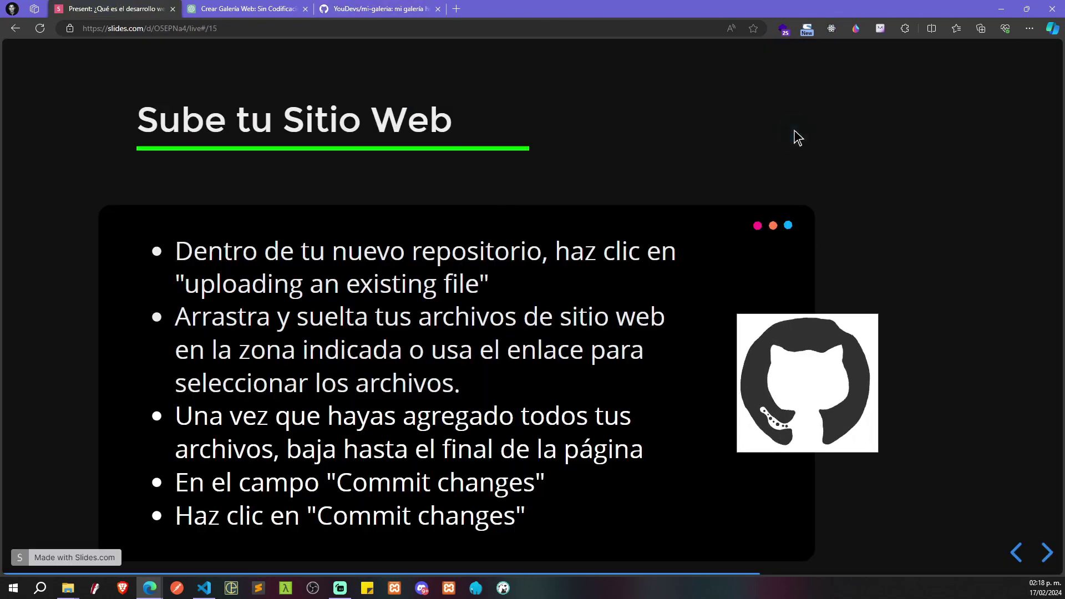
# Step: Switch from the slides to the mi-galeria repository on GitHub and open its Pages settings
pyautogui.press('F11')
pyautogui.press('Right')
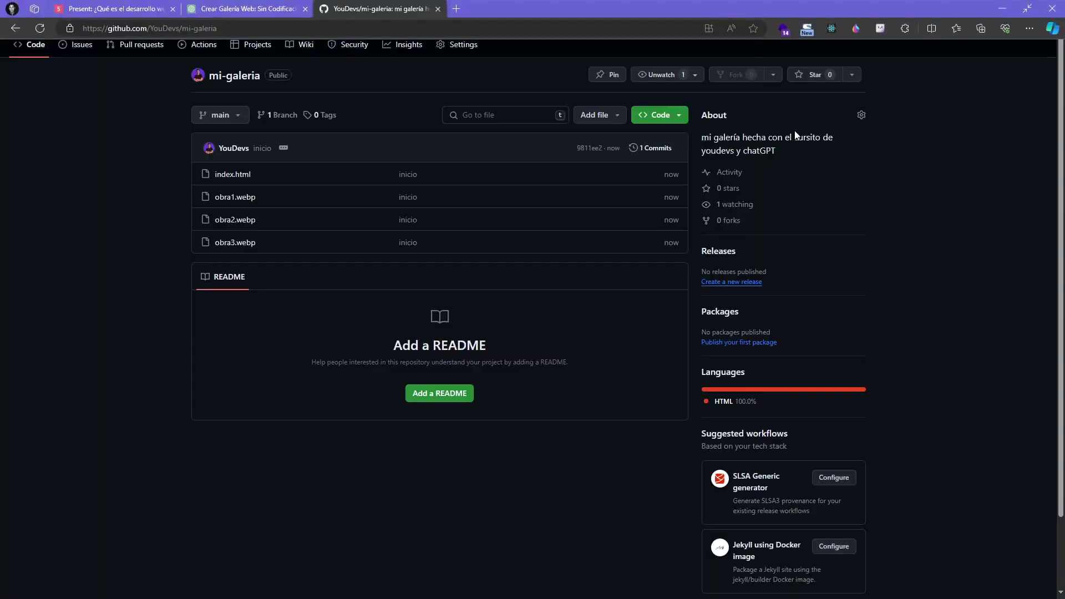
pyautogui.click(463, 47)
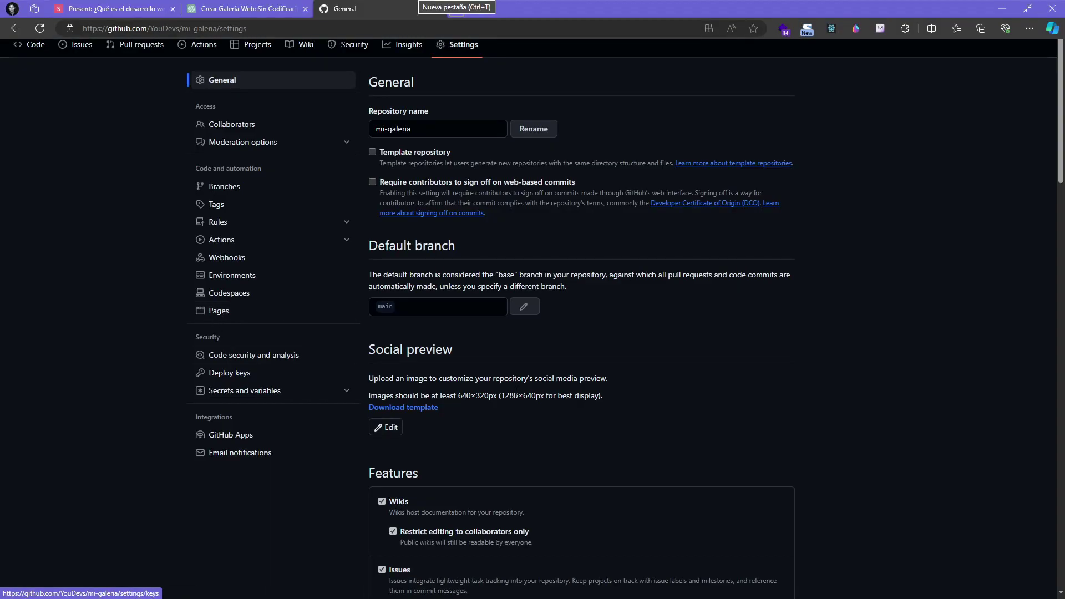
pyautogui.scroll(-15, 509, 390)
pyautogui.scroll(-9, 506, 390)
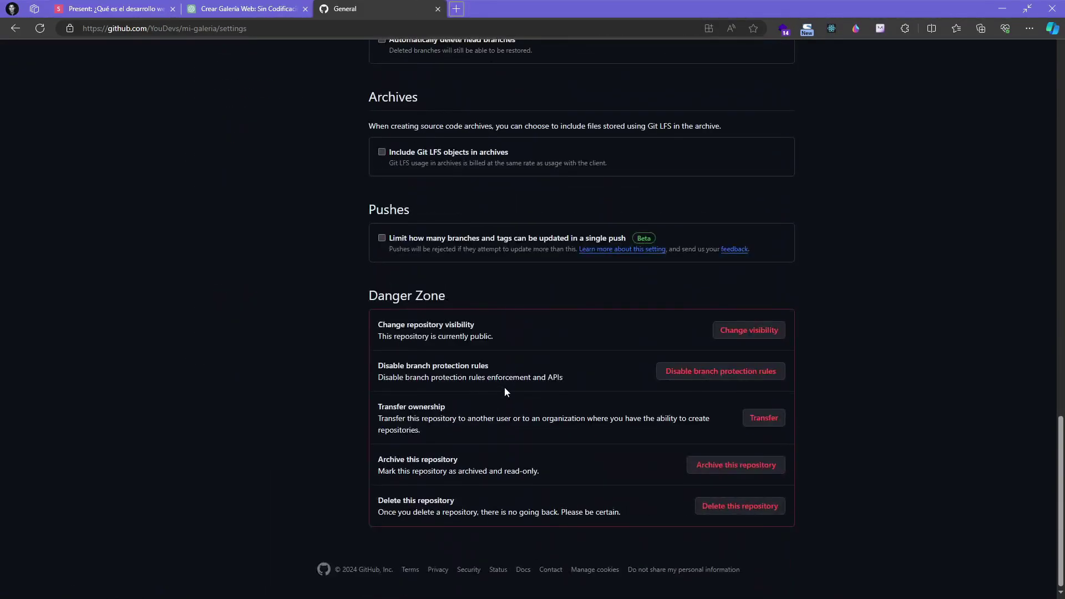
pyautogui.scroll(20, 504, 392)
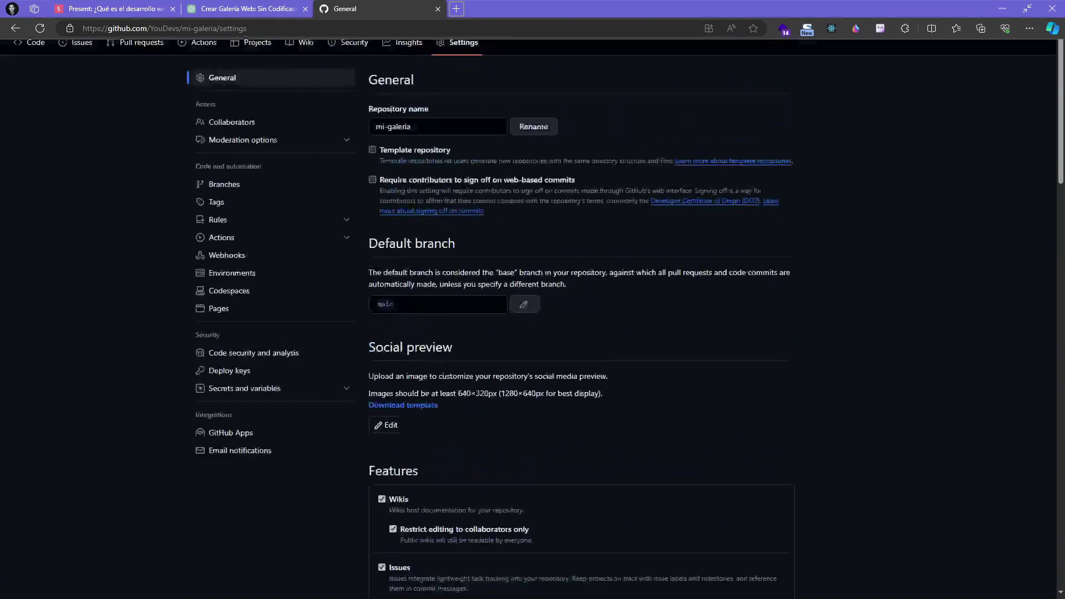
pyautogui.click(218, 313)
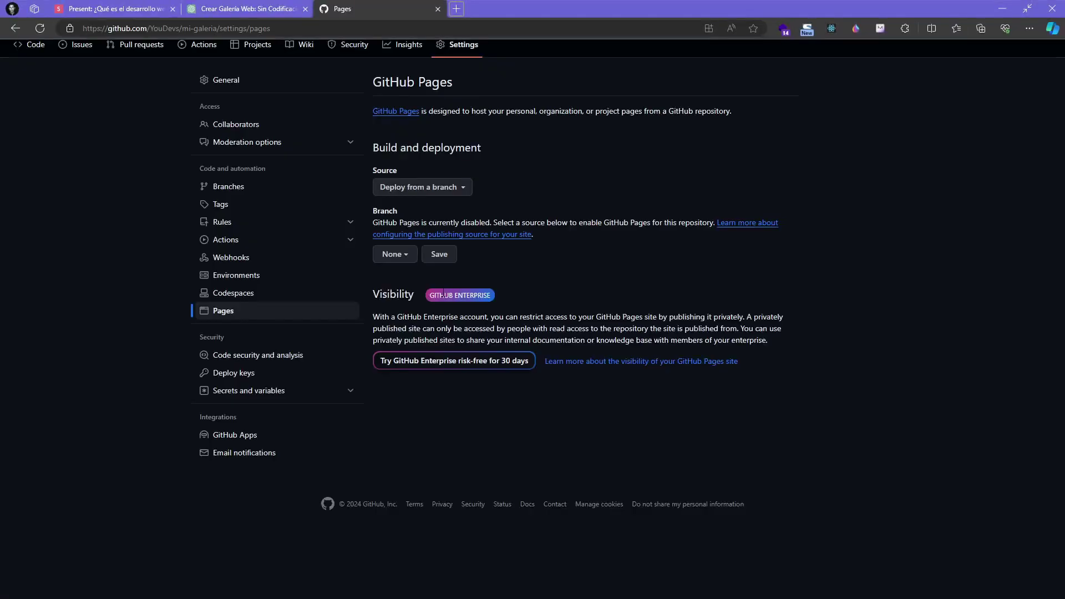
# Step: Set GitHub Pages to deploy from the main branch with the / (root) folder and save the source
pyautogui.click(421, 187)
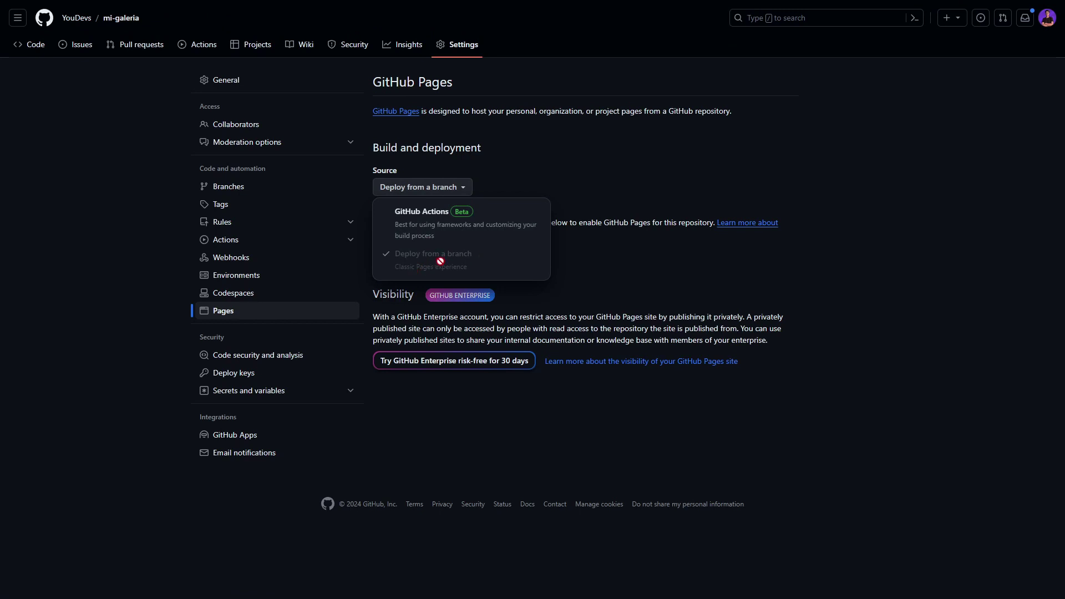
pyautogui.click(588, 176)
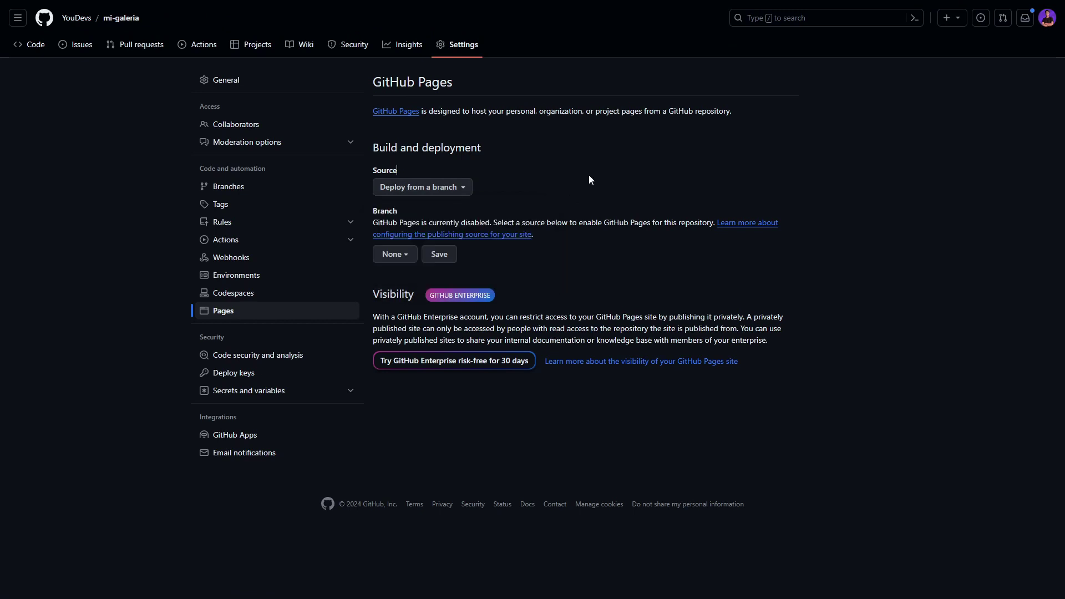
pyautogui.click(410, 255)
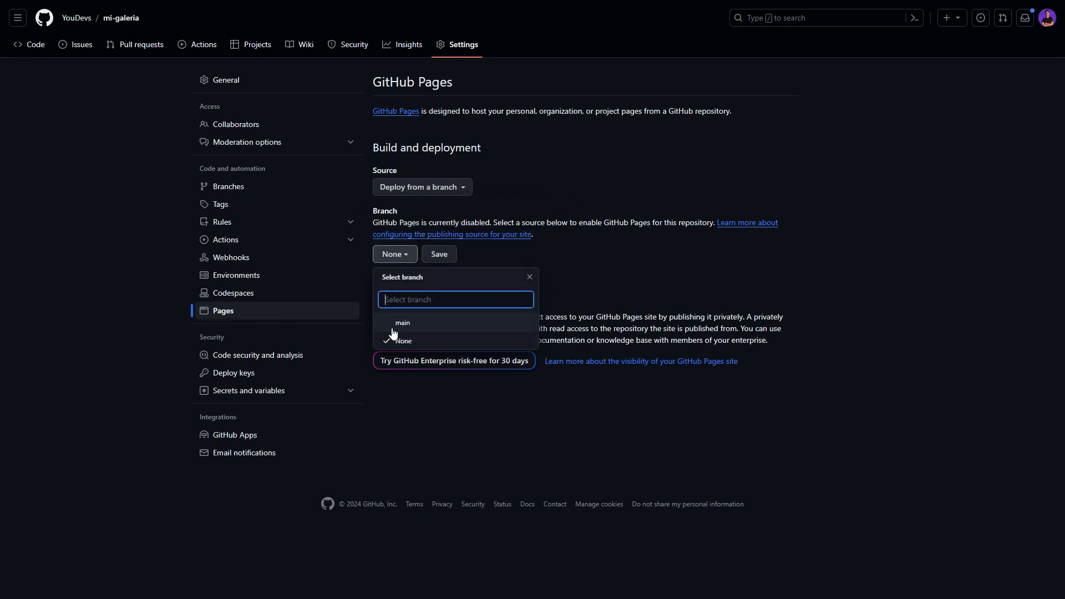
pyautogui.click(423, 325)
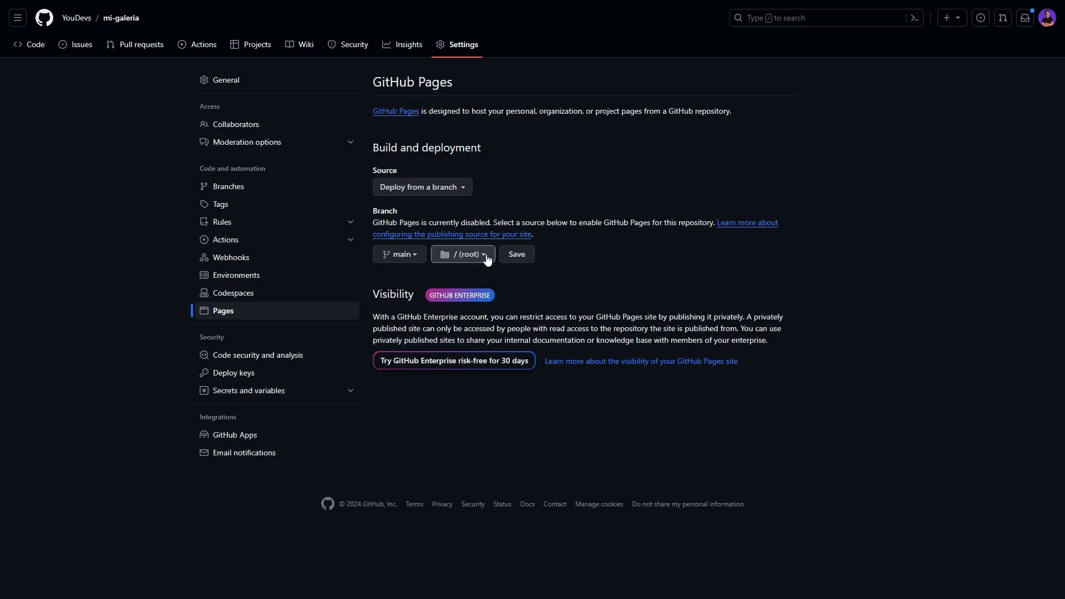
pyautogui.click(517, 255)
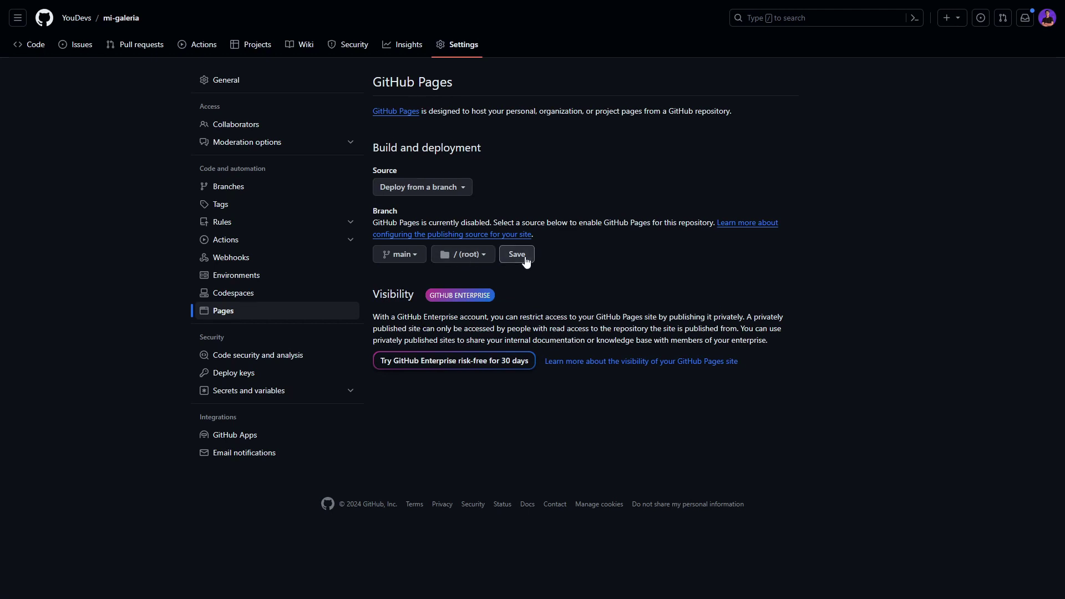
pyautogui.moveTo(12, 75); pyautogui.dragTo(111, 75)
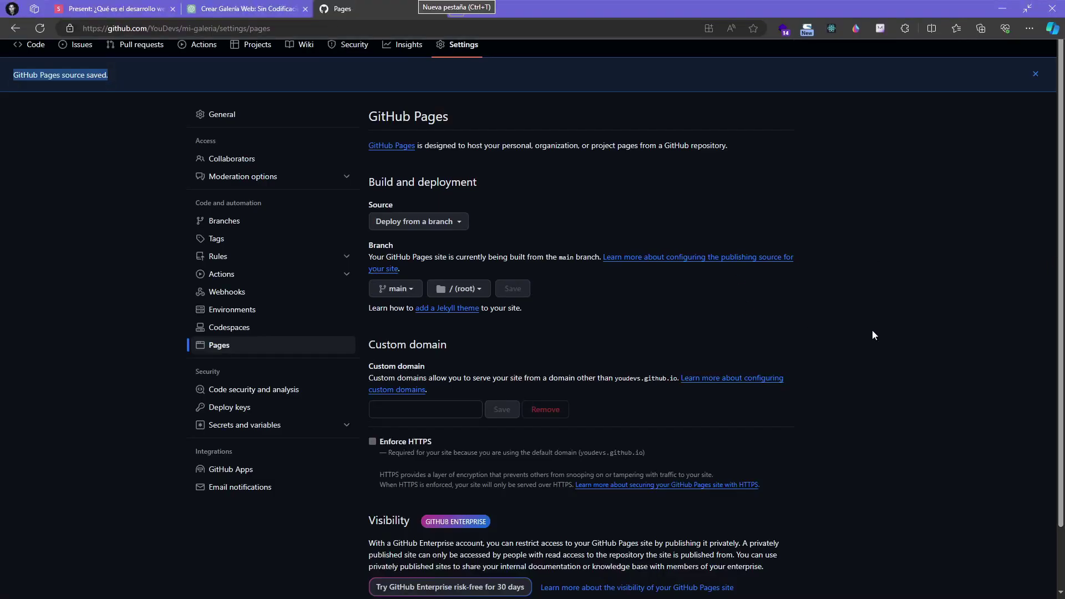
pyautogui.click(931, 331)
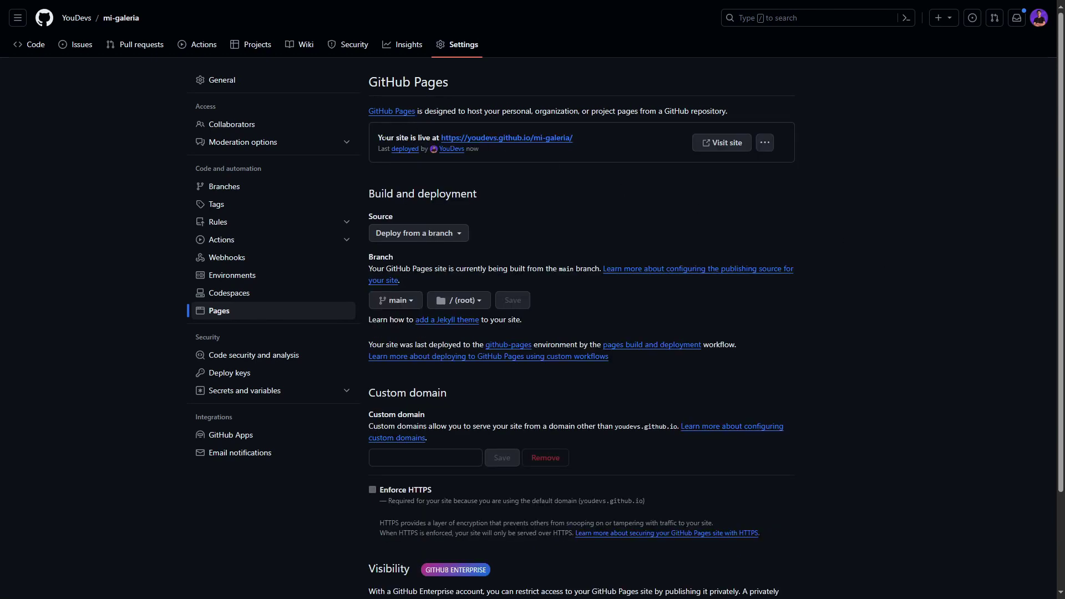
# Step: Open the live site at youdevs.github.io/mi-galeria, look through the whole gallery page and highlight its address
pyautogui.moveTo(378, 137); pyautogui.dragTo(439, 137)
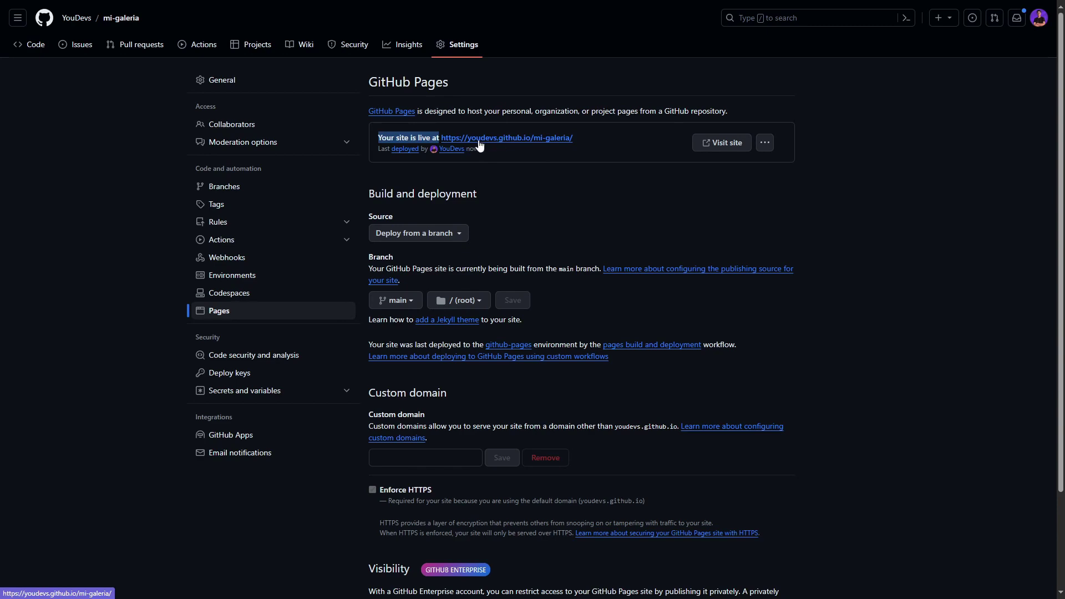
pyautogui.click(529, 146)
pyautogui.scroll(-20, 699, 155)
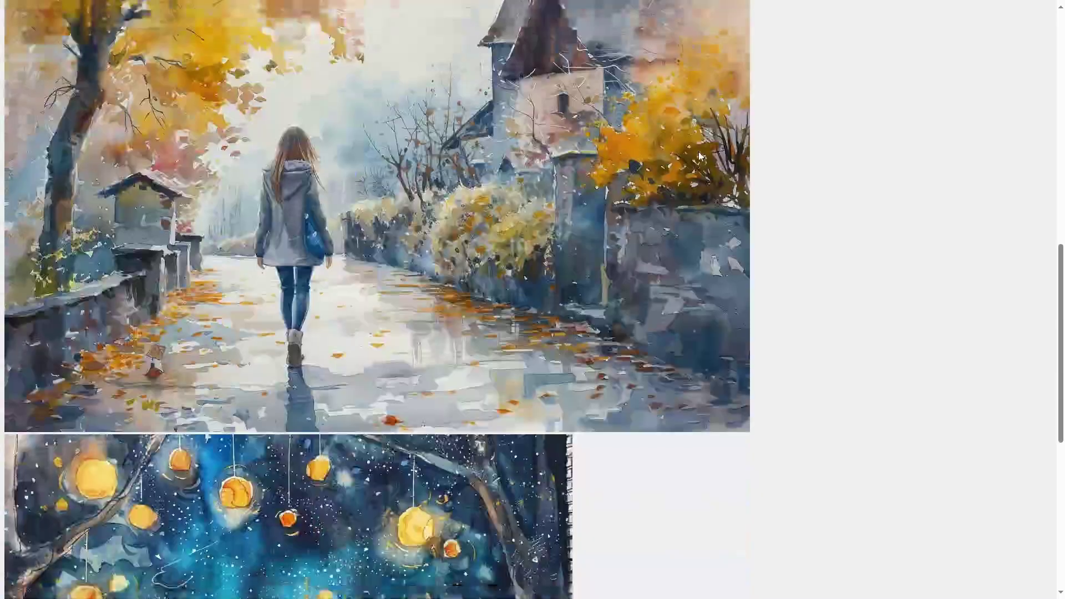
pyautogui.scroll(20, 698, 156)
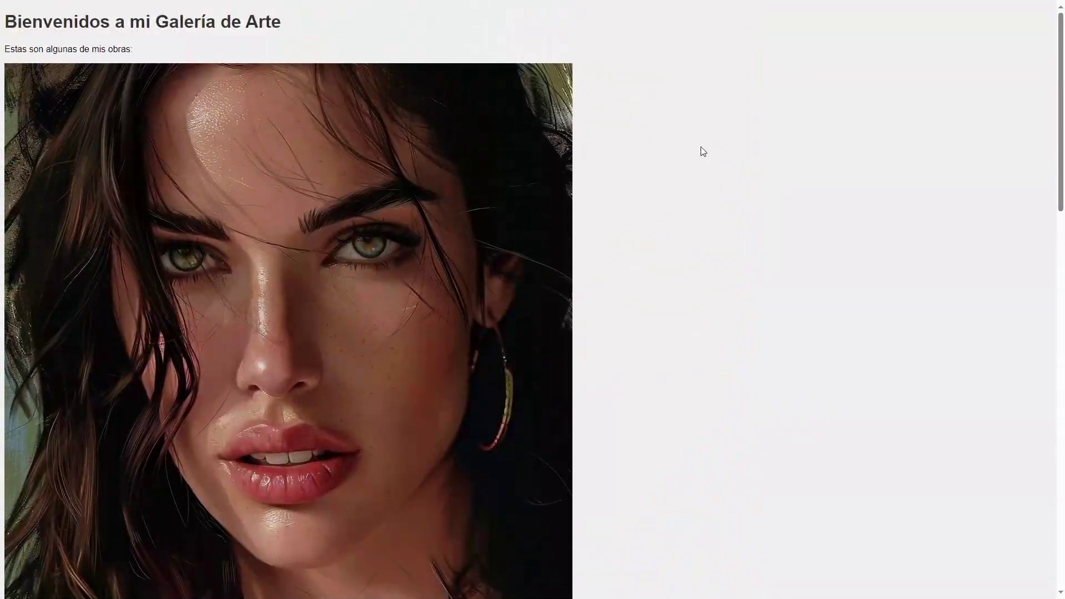
pyautogui.press('F11')
pyautogui.moveTo(111, 28); pyautogui.dragTo(214, 29)
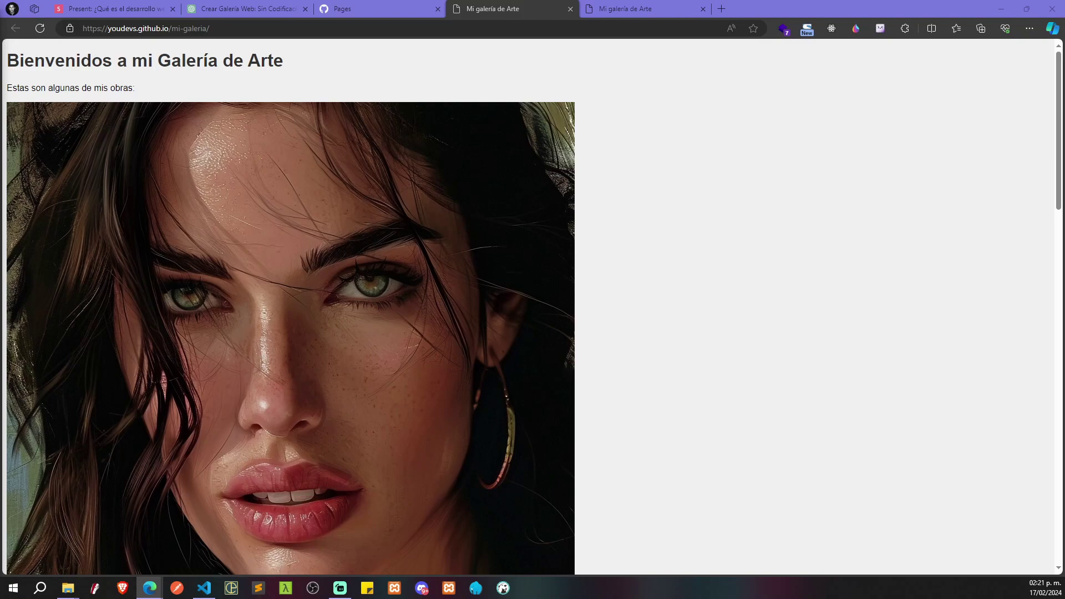
# Step: Review ChatGPT's GitHub hosting instructions, and advance the presentation to the "Implementar Cambios" colour palette slide
pyautogui.click(260, 9)
pyautogui.scroll(-15, 563, 267)
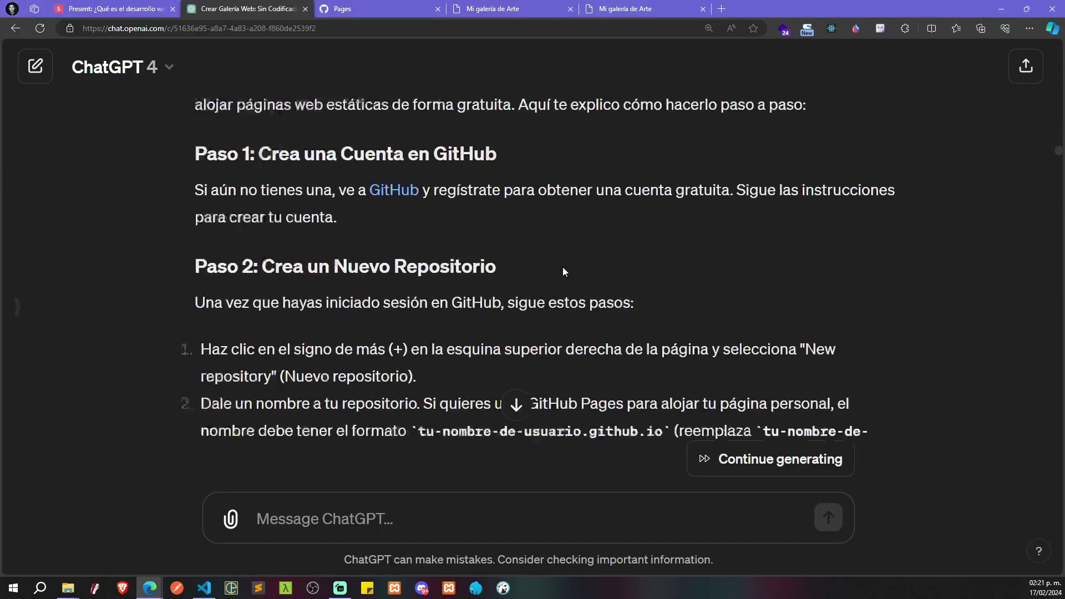
pyautogui.scroll(-15, 565, 260)
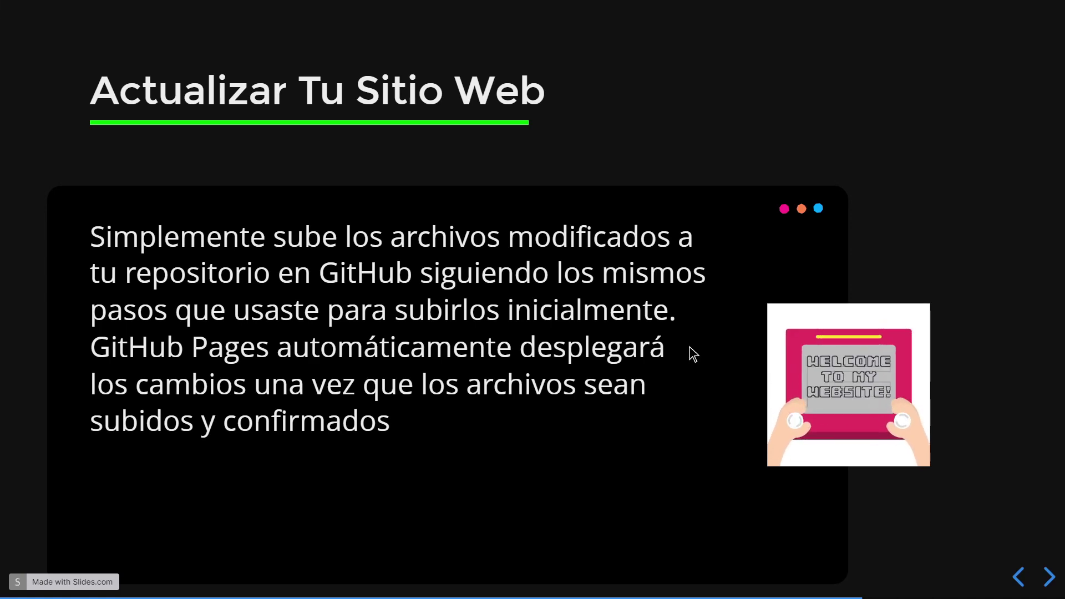
pyautogui.press('Right')
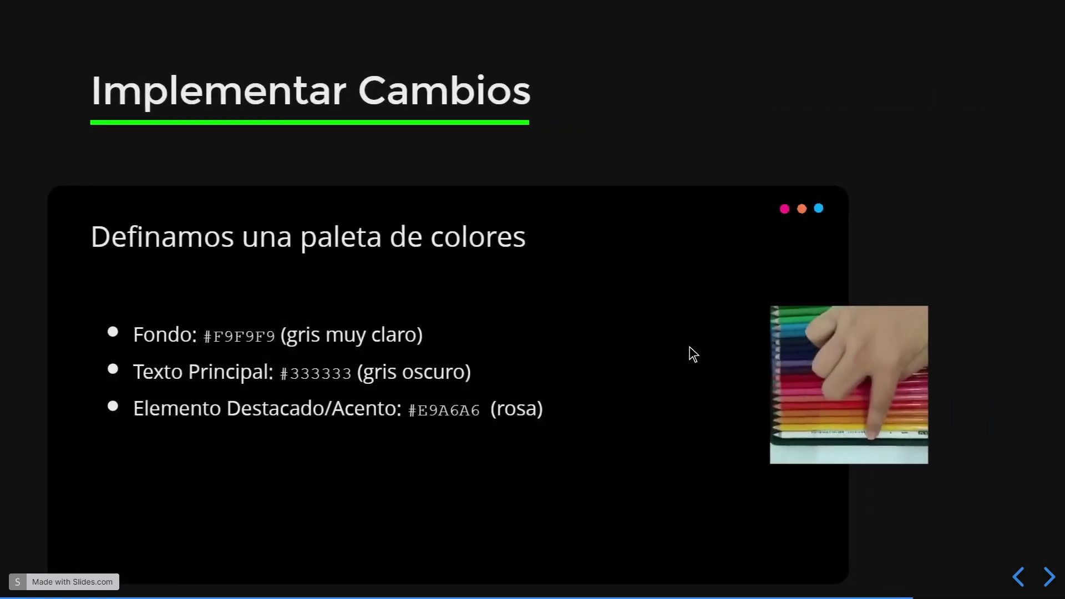